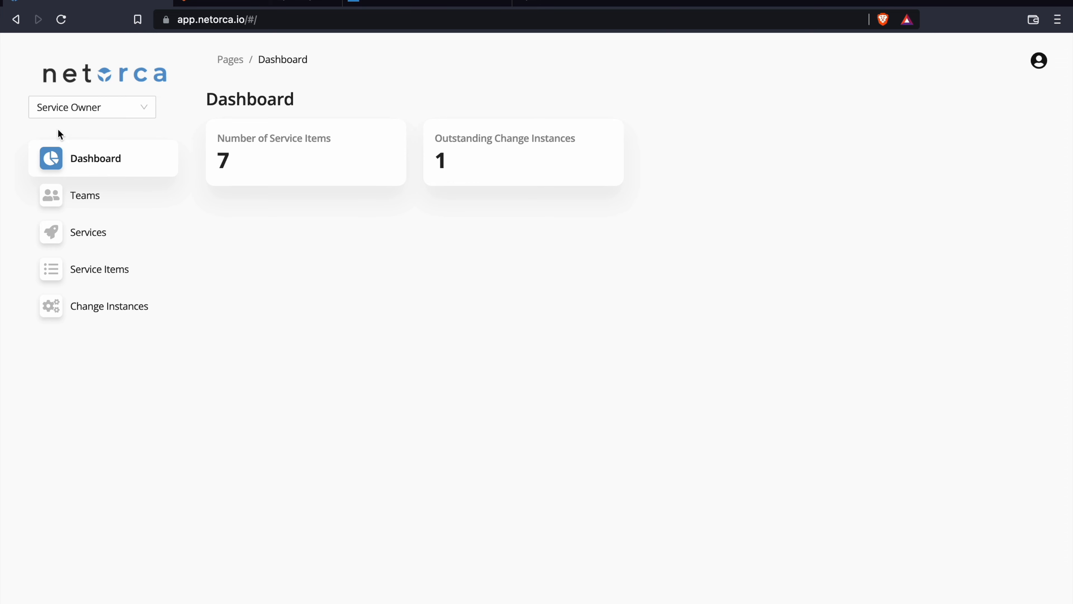
# In the Service Owner view, open the change instances list and expand the declaration of the new_network change
pyautogui.click(87, 112)
pyautogui.click(73, 168)
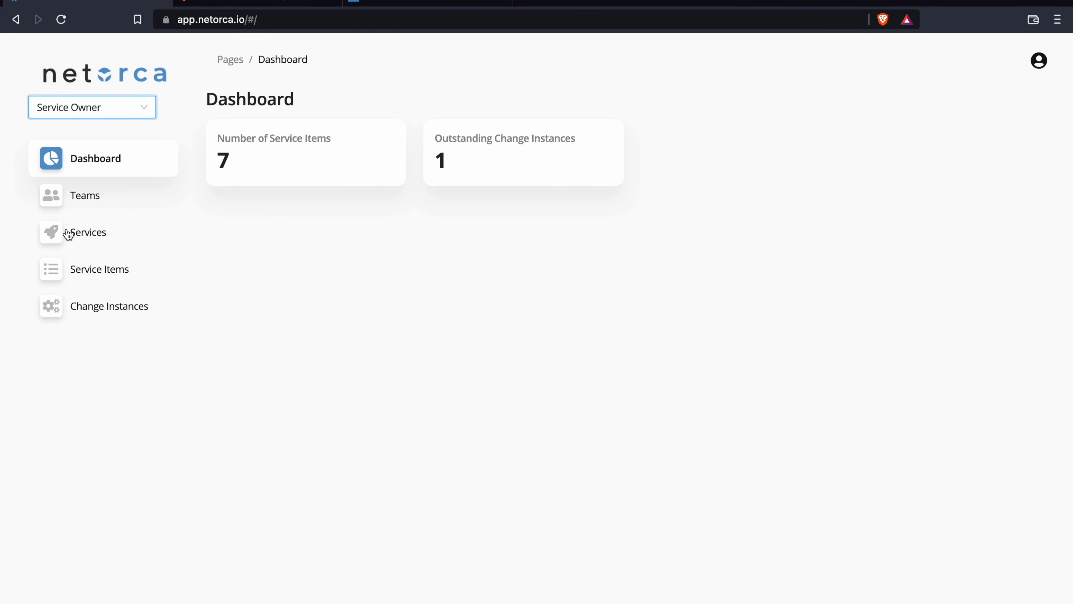
pyautogui.click(95, 311)
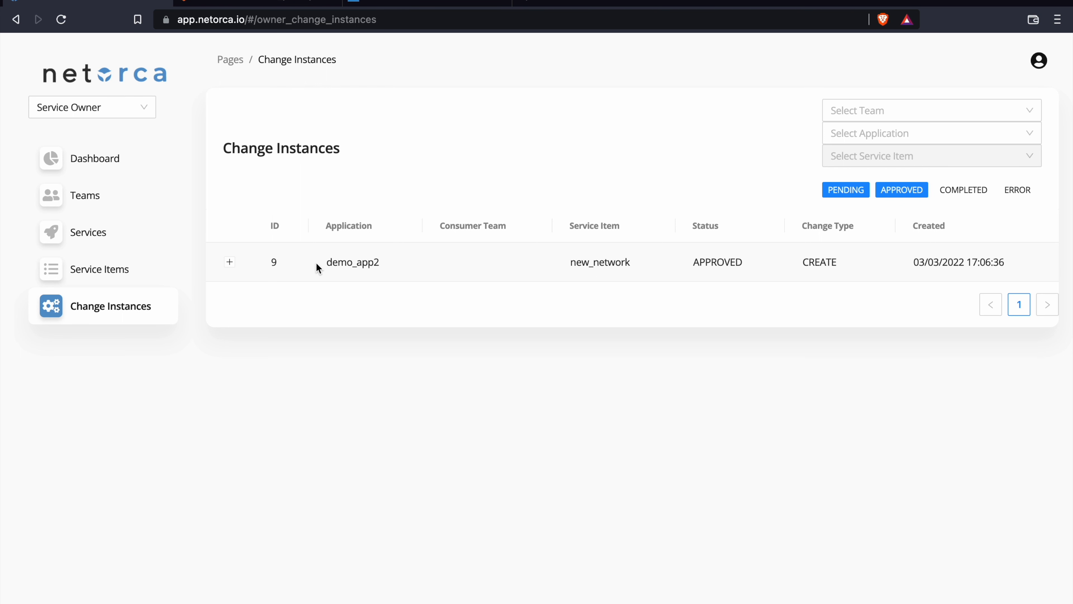
pyautogui.click(230, 263)
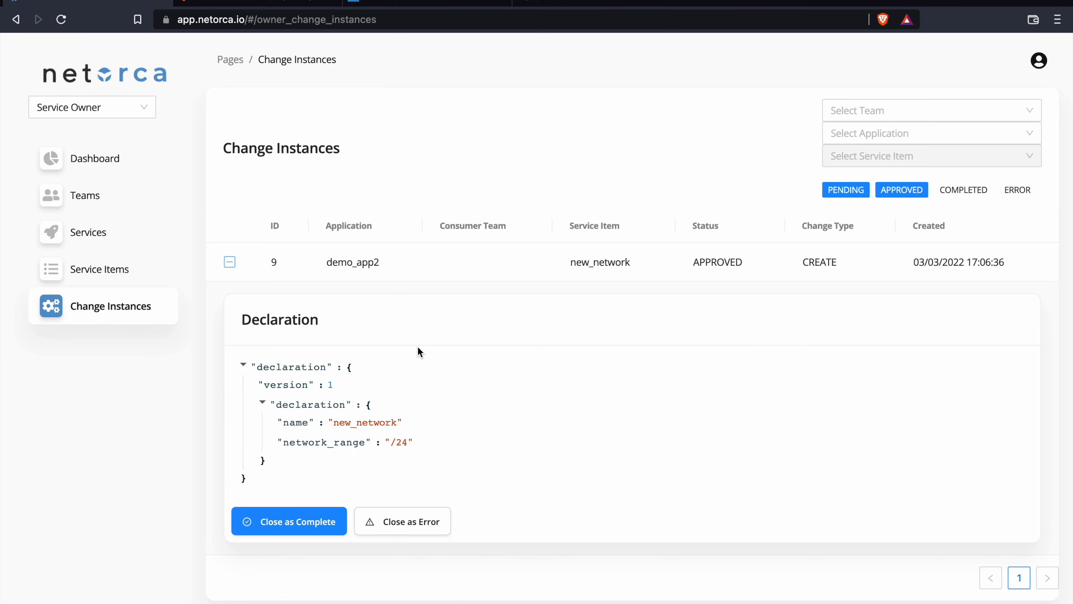
# Switch to Postman, send the GET Change Instances request for state APPROVED, and examine the returned service item, application, declaration and team details
pyautogui.hotkey('ctrl', 'Right')
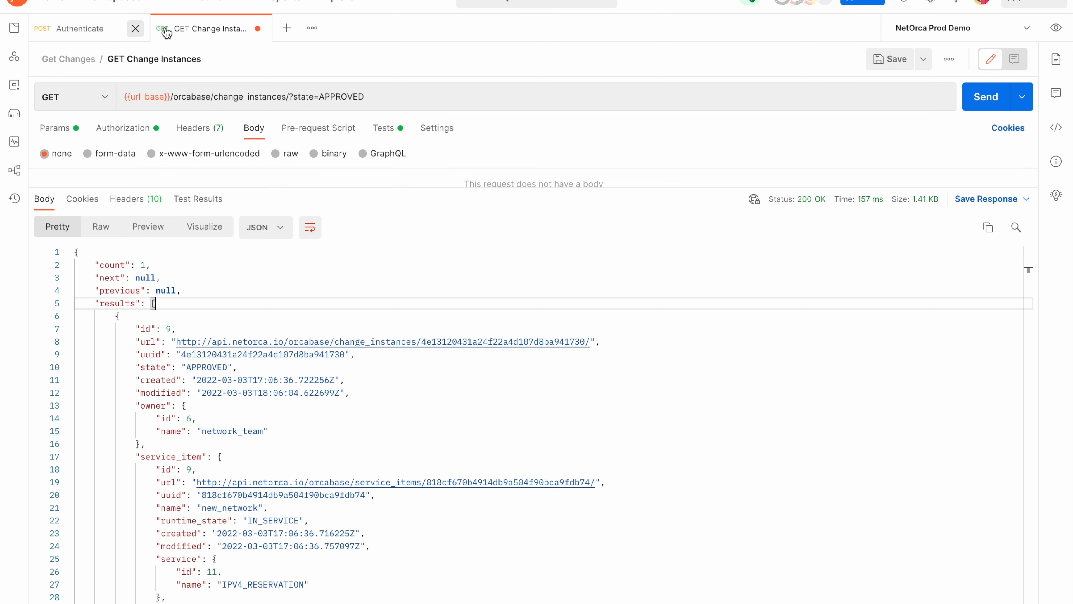
pyautogui.click(979, 104)
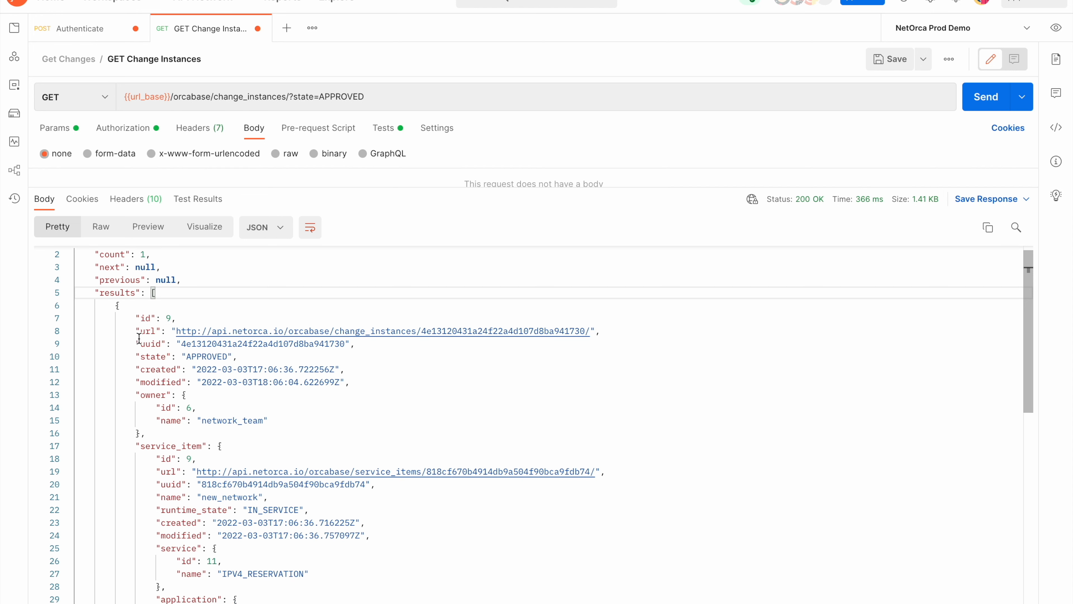
pyautogui.scroll(-2, 179, 413)
pyautogui.scroll(-3, 166, 425)
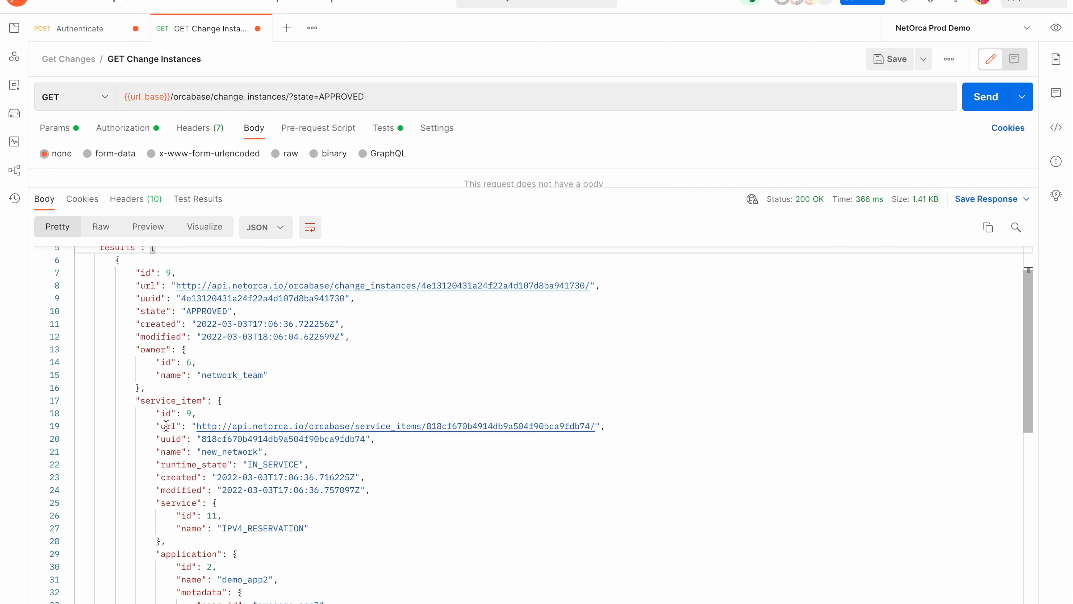
pyautogui.scroll(-5, 188, 388)
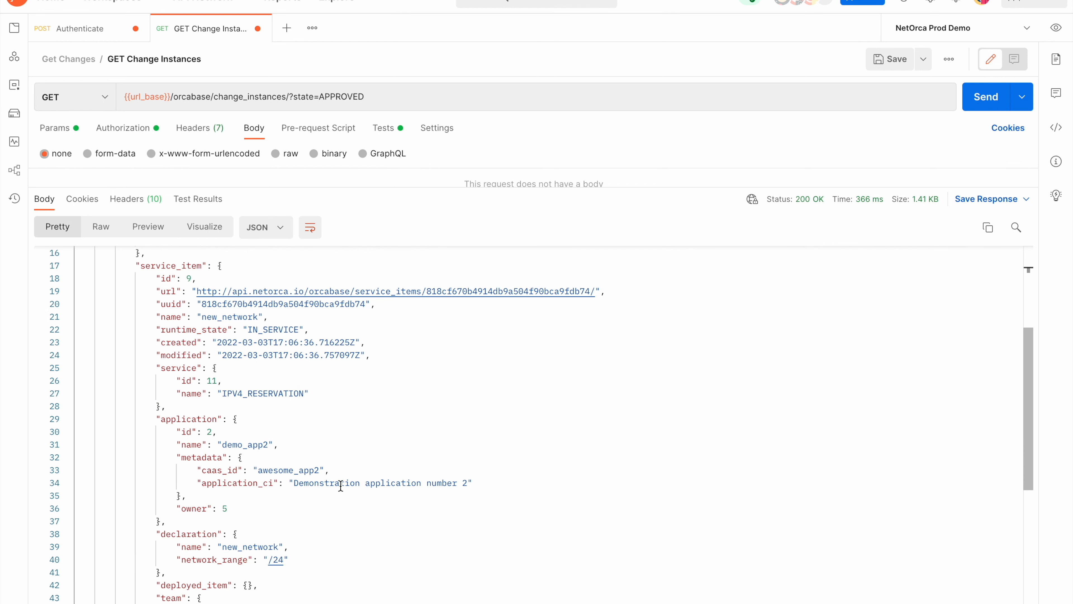
pyautogui.scroll(-2, 340, 485)
pyautogui.scroll(-2, 291, 505)
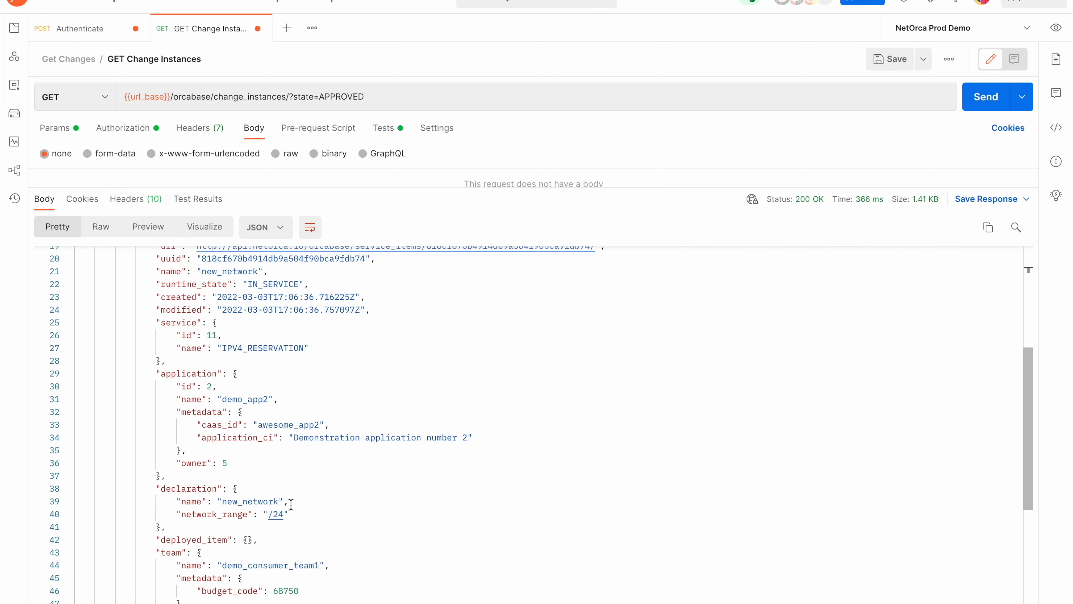
pyautogui.scroll(-3, 181, 567)
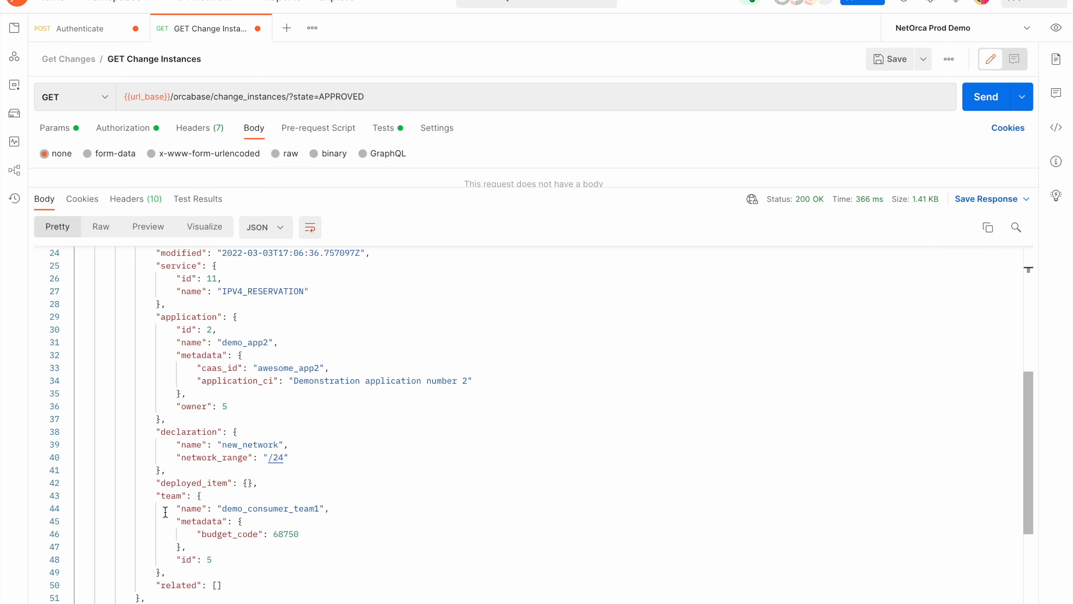
pyautogui.scroll(-3, 258, 533)
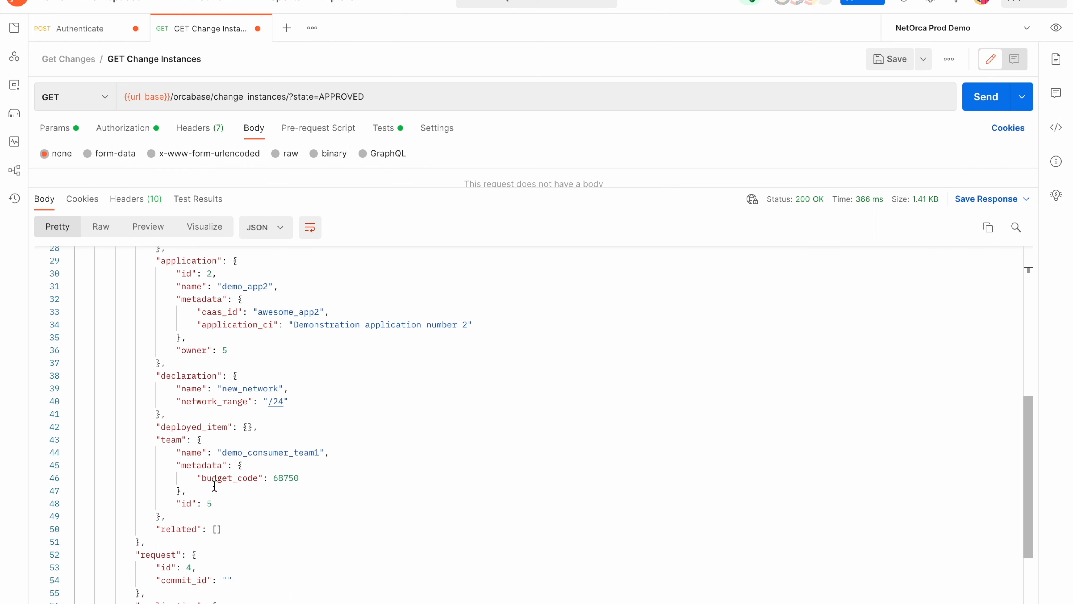
pyautogui.scroll(9, 214, 486)
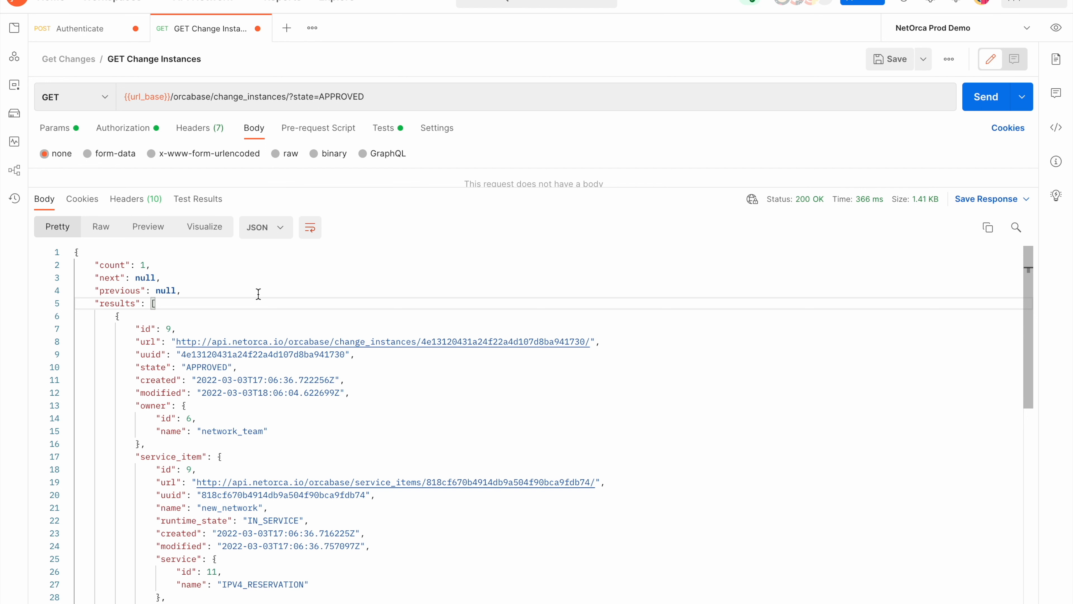
# Switch to AWX, start launching the "Network Team close single change" template, and set its Change ID to 9, matching the new_network change in Netorca
pyautogui.hotkey('ctrl', 'Left')
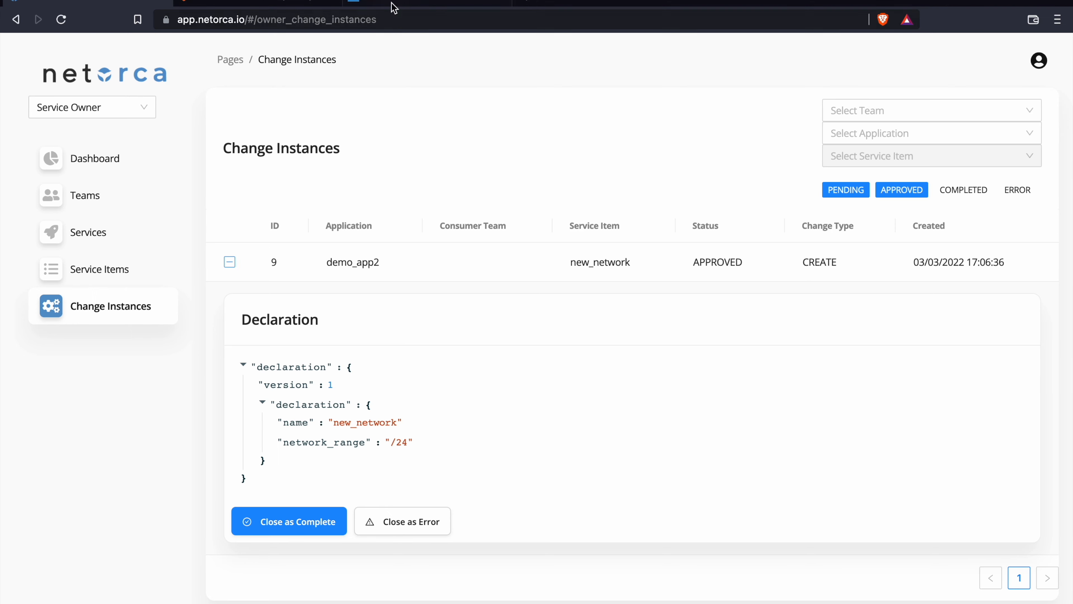
pyautogui.click(390, 8)
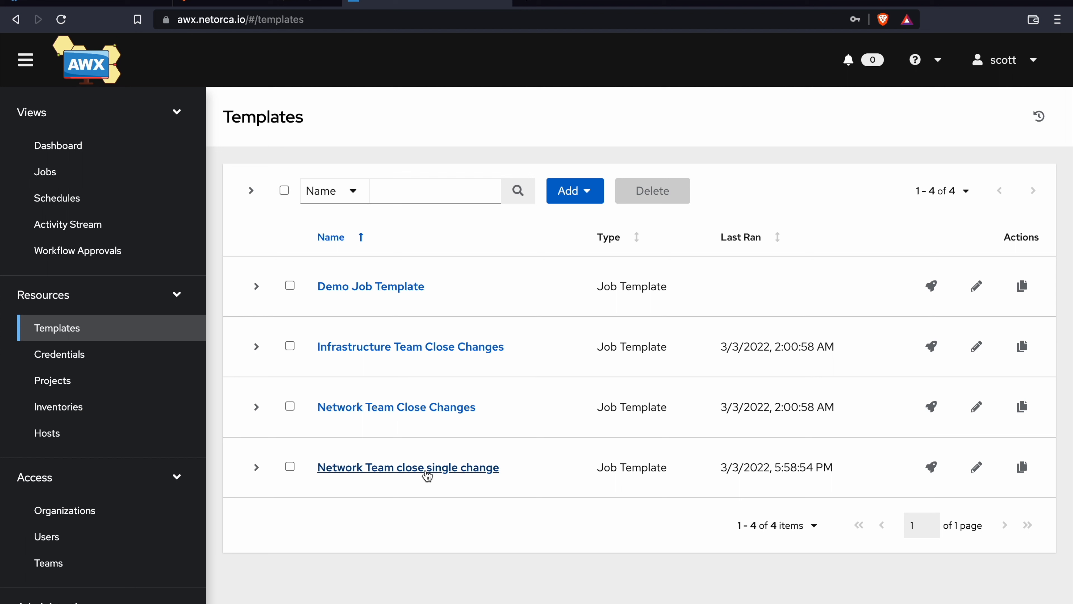
pyautogui.click(938, 471)
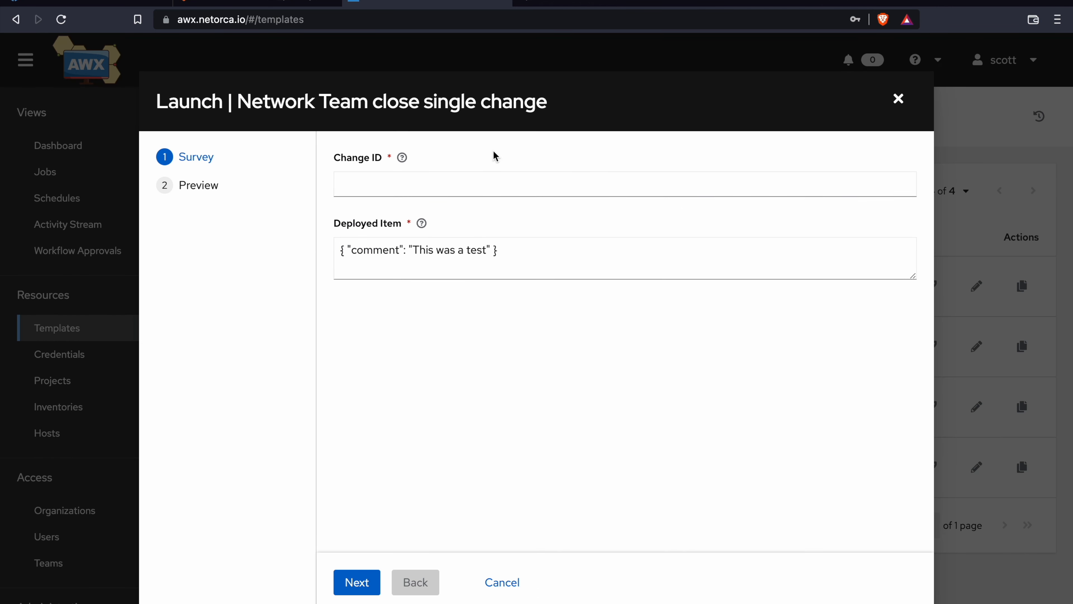
pyautogui.click(82, 19)
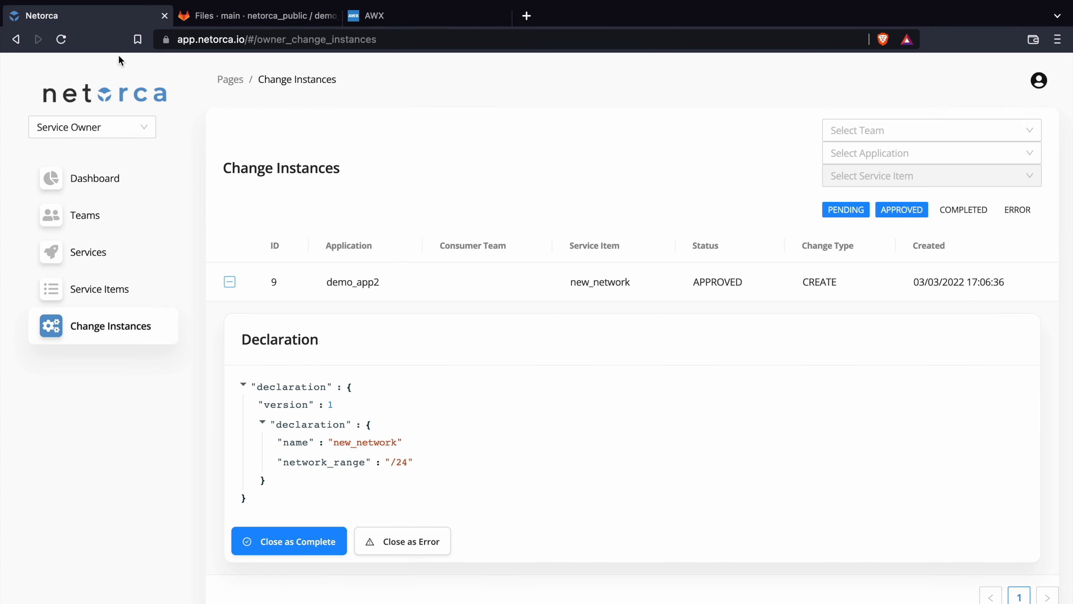
pyautogui.click(399, 2)
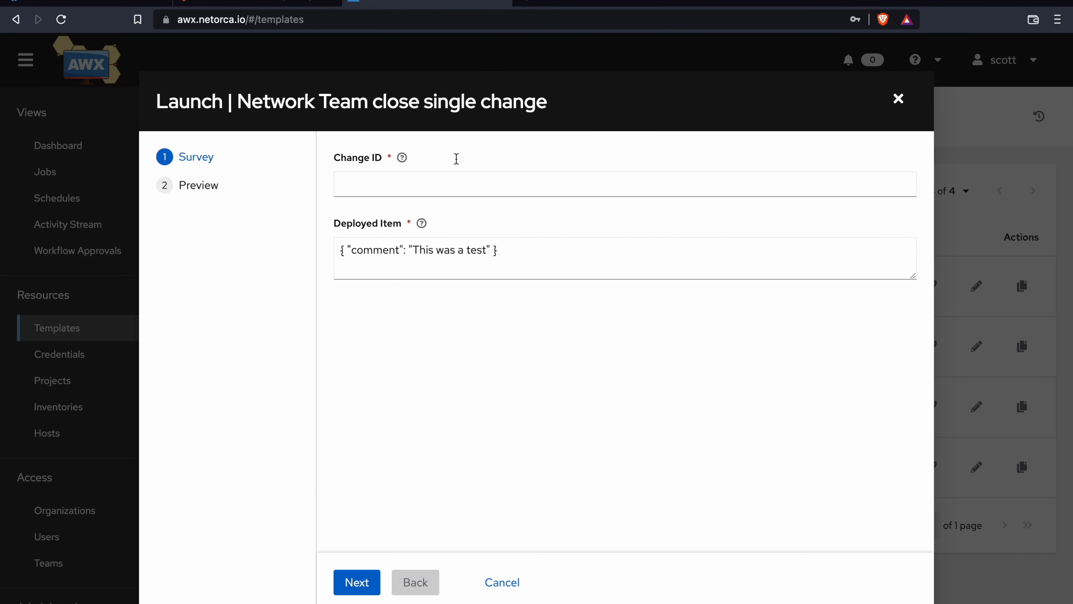
pyautogui.click(381, 178)
pyautogui.write('9')
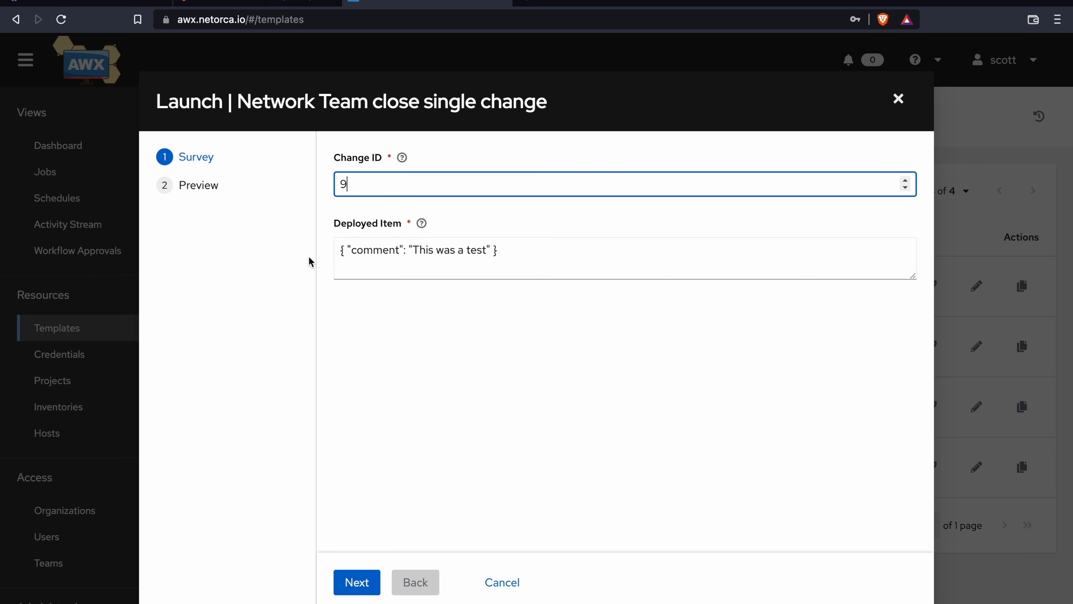
# Replace the Deployed Item content with { "network": "192.168.1.0/24"}
pyautogui.moveTo(541, 251); pyautogui.dragTo(350, 255)
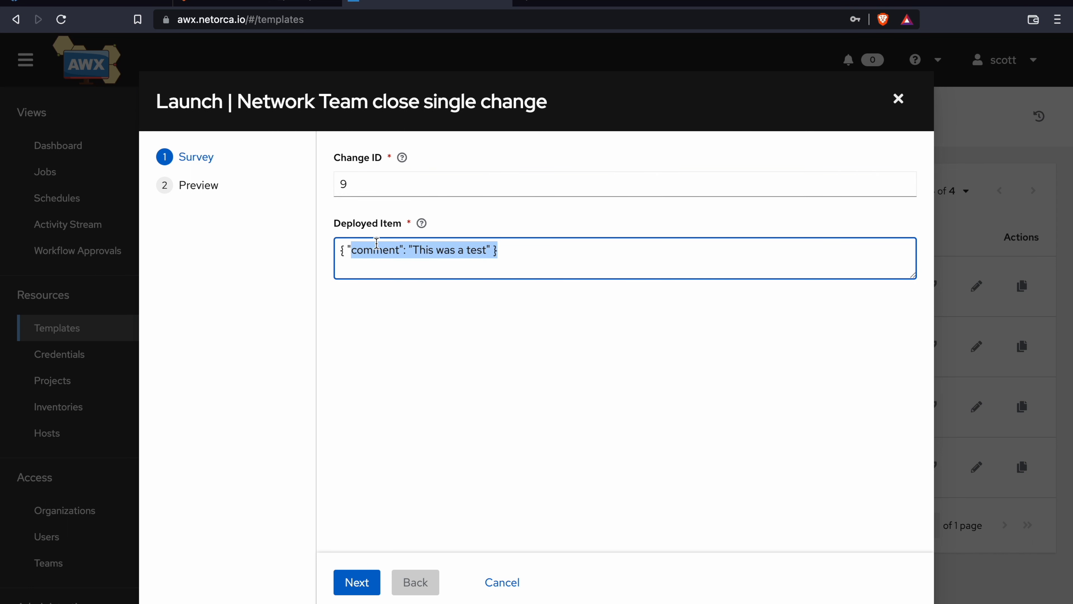
pyautogui.write('netow')
pyautogui.press('BackSpace')
pyautogui.press('BackSpace')
pyautogui.write('work')
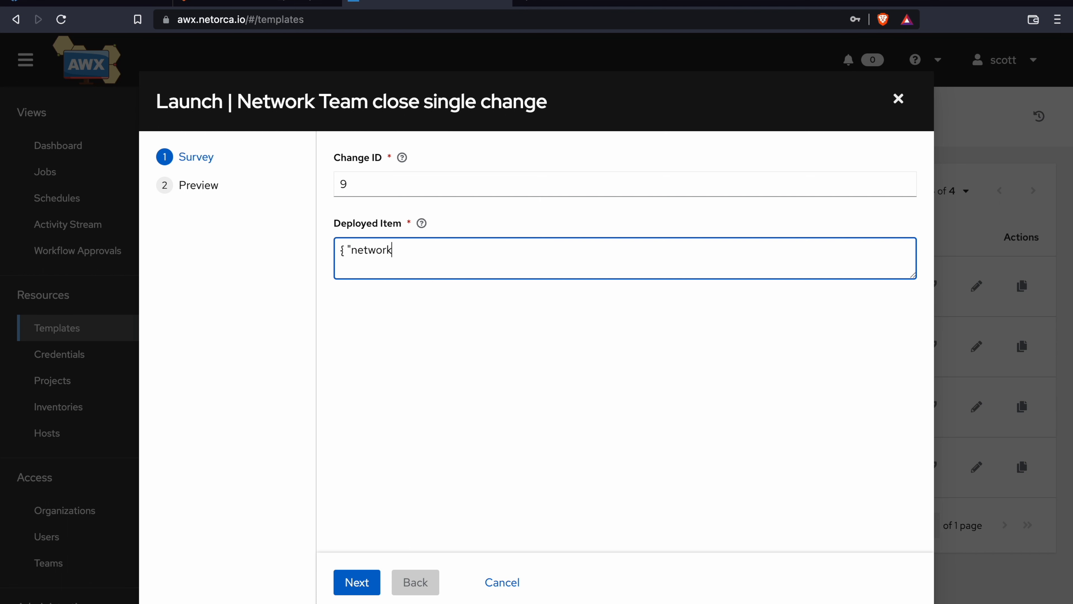
pyautogui.write('": "192.168.1.0/24"}')
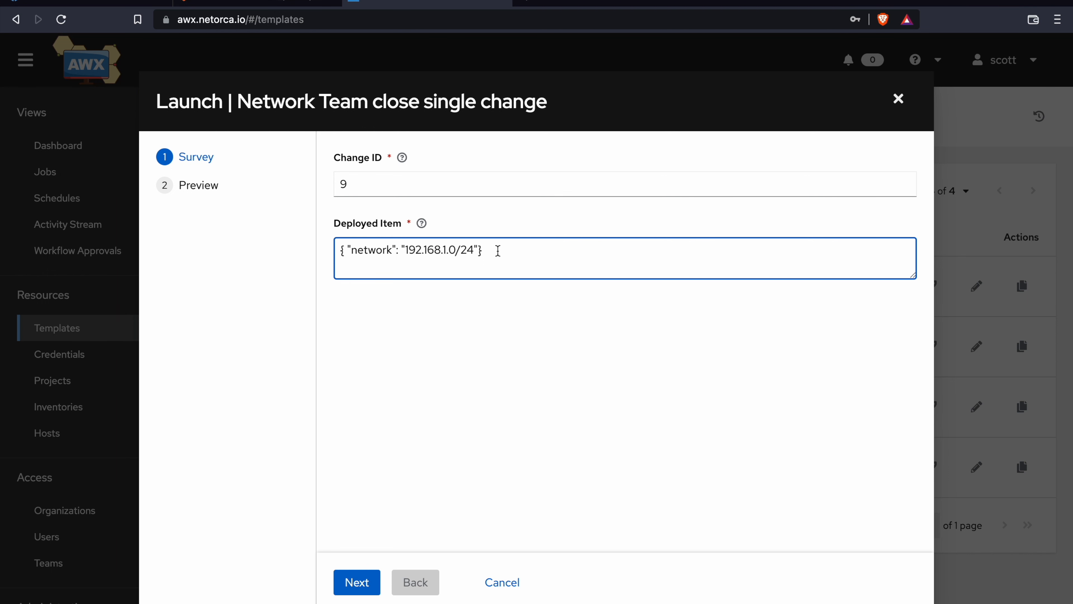
# Proceed to the launch preview, launch the job, and review its output
pyautogui.click(360, 582)
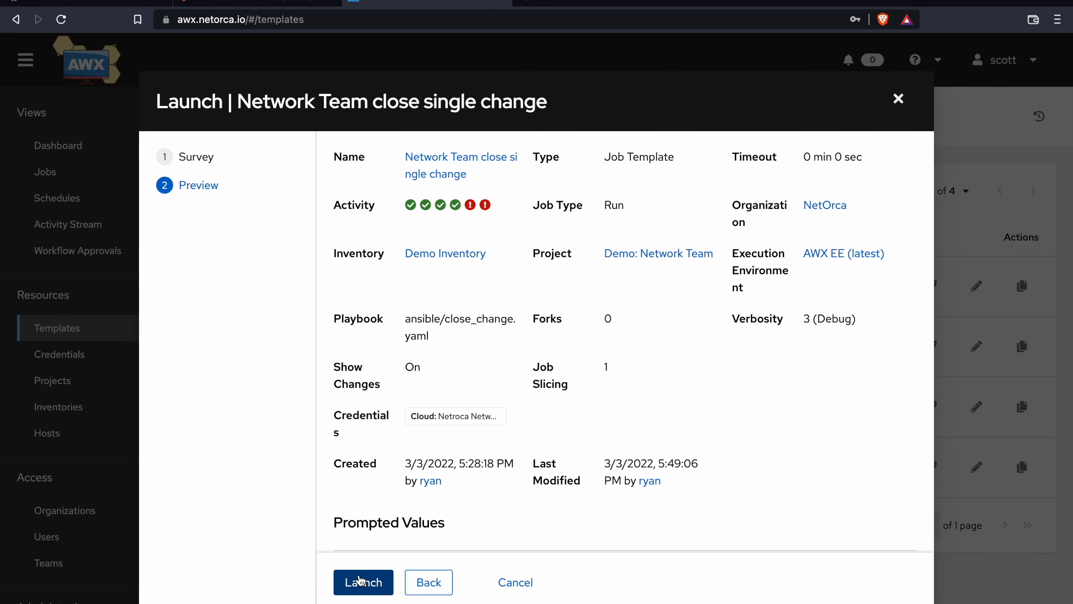
pyautogui.click(360, 581)
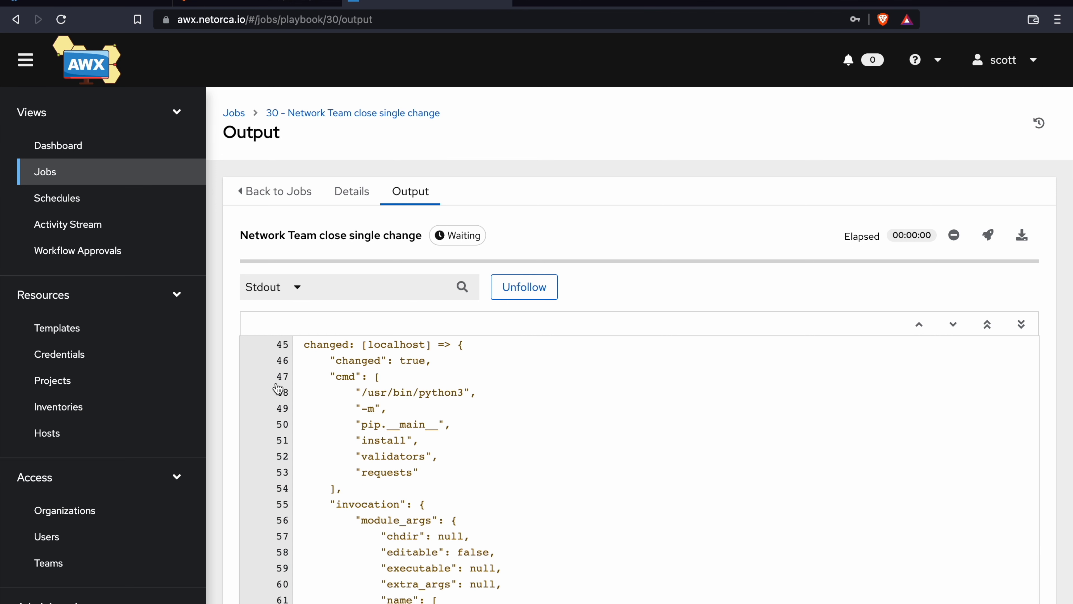
pyautogui.scroll(-10, 630, 462)
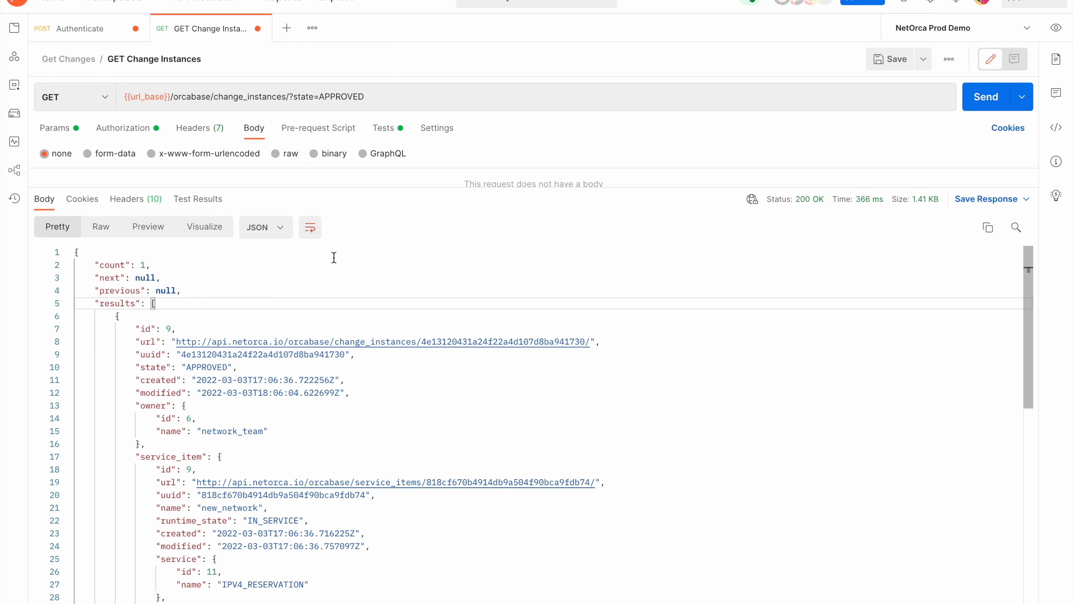
# Switch to Netorca, reload the change instances, include COMPLETED ones in the filter, and inspect the declaration of change 9
pyautogui.hotkey('ctrl', 'Left')
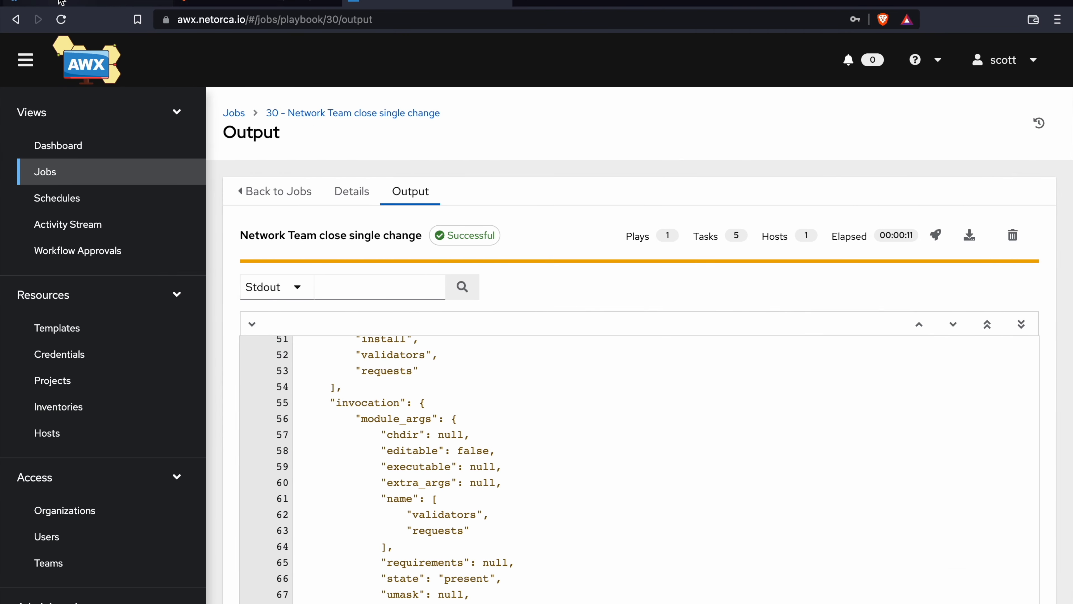
pyautogui.click(62, 2)
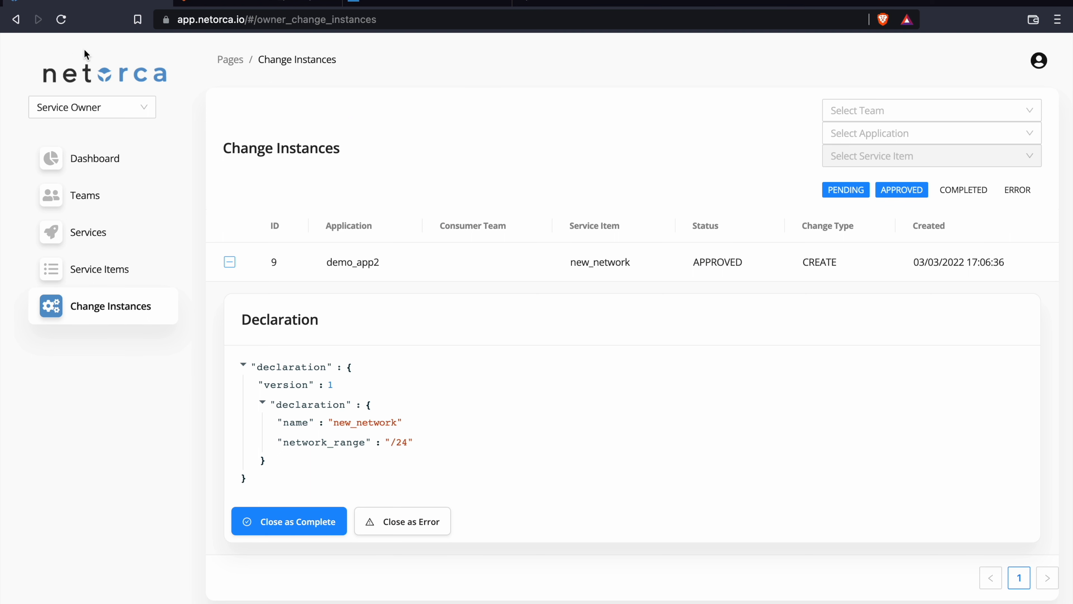
pyautogui.click(62, 21)
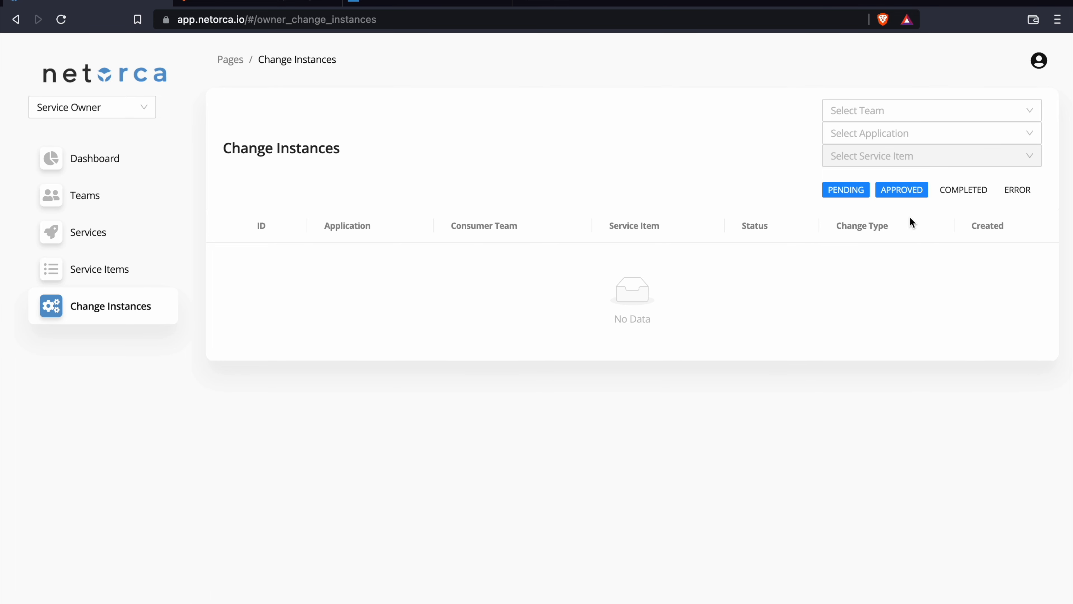
pyautogui.click(965, 190)
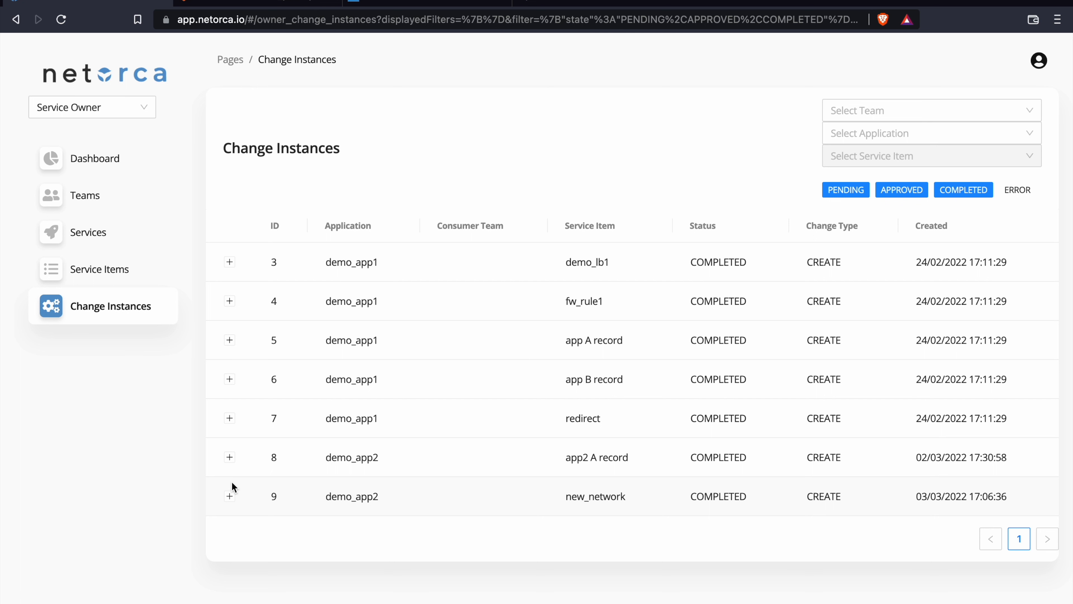
pyautogui.click(230, 496)
pyautogui.scroll(-5, 230, 503)
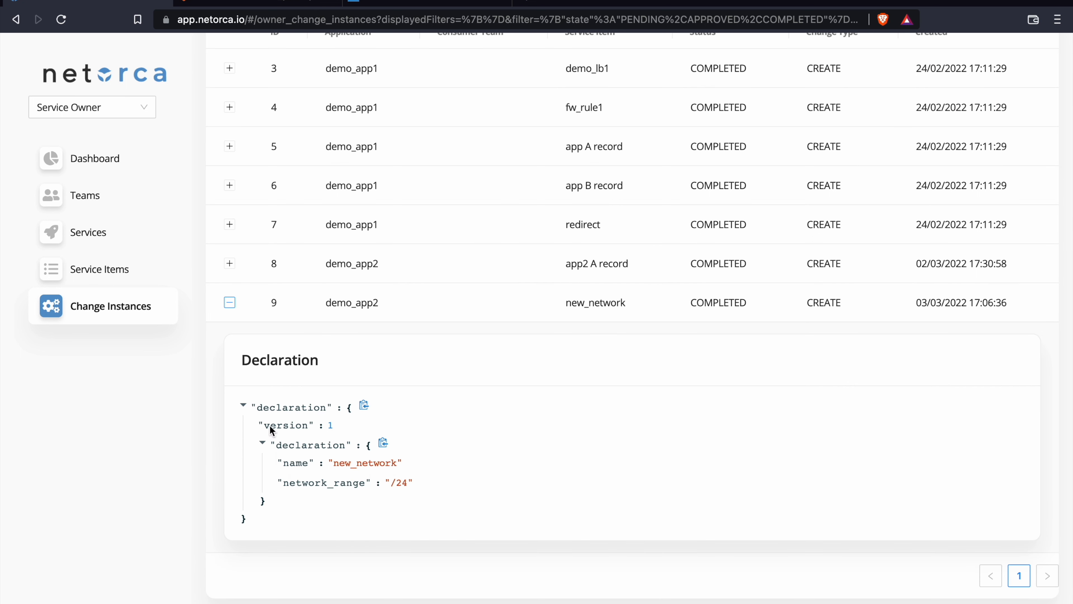
pyautogui.click(230, 302)
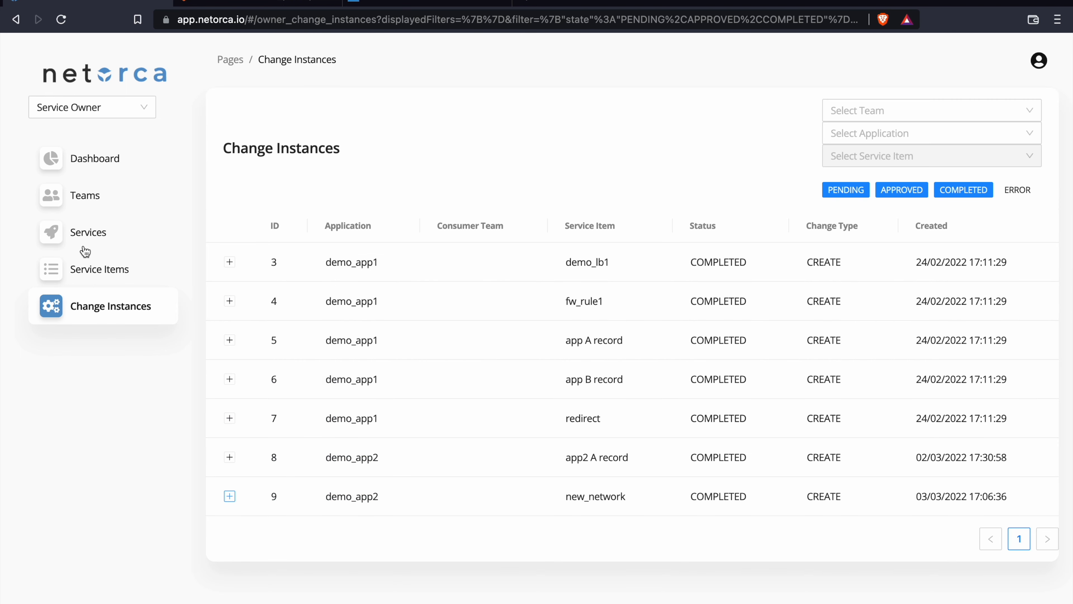
# Open the service items list and view the deployed item details of new_network
pyautogui.click(83, 266)
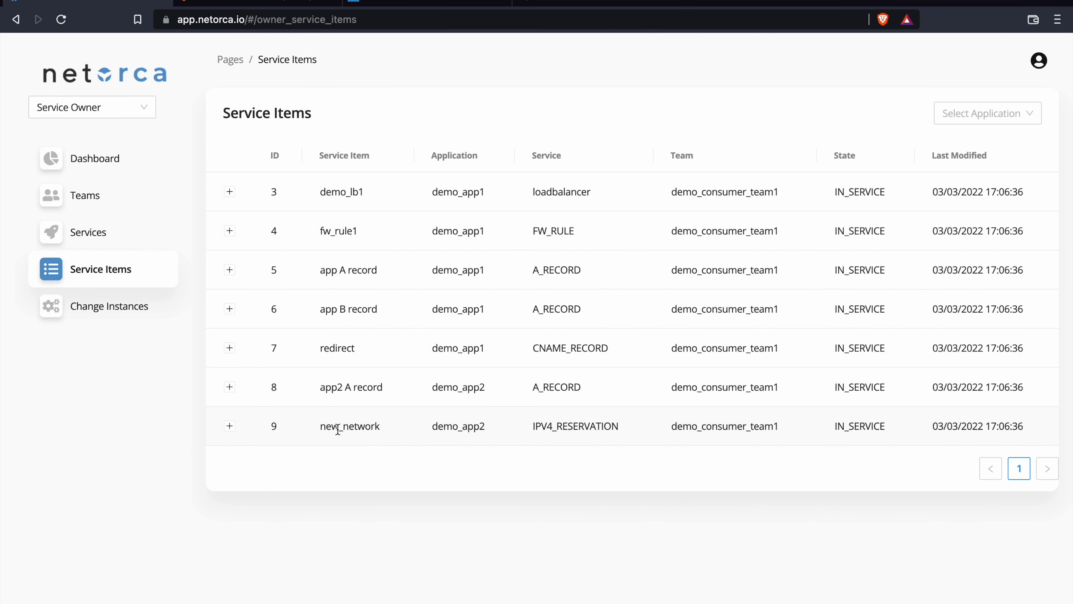
pyautogui.click(229, 427)
pyautogui.click(334, 474)
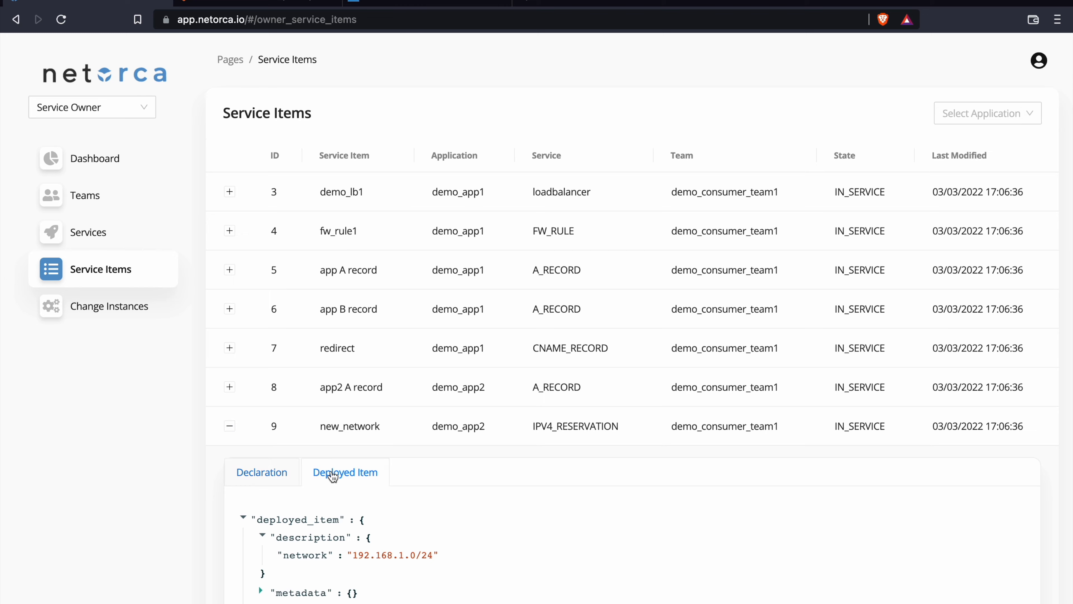
pyautogui.scroll(-2, 310, 479)
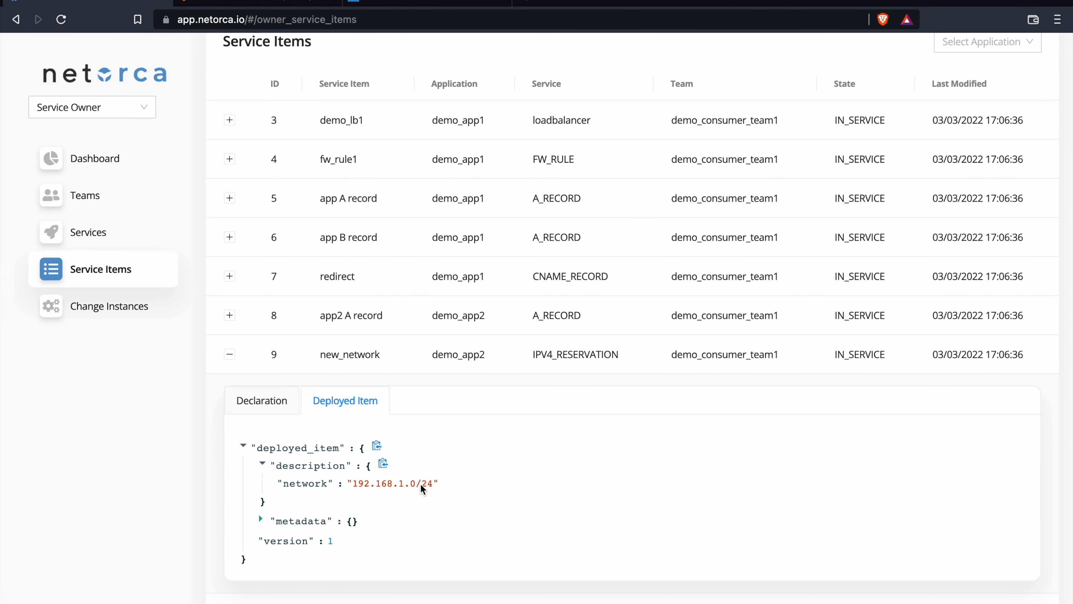